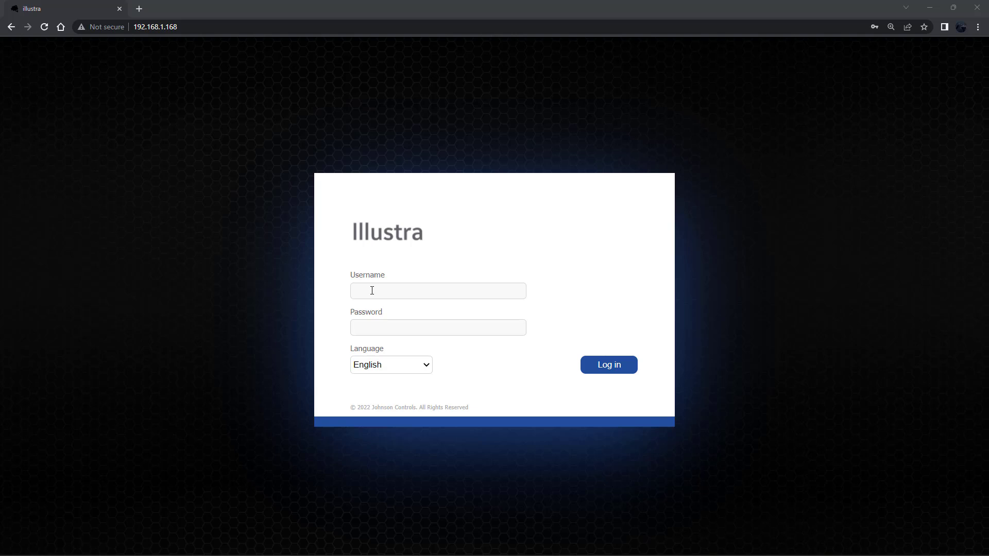
- Log in to the camera at 192.168.1.168 with the default administrator username and password
click(372, 291)
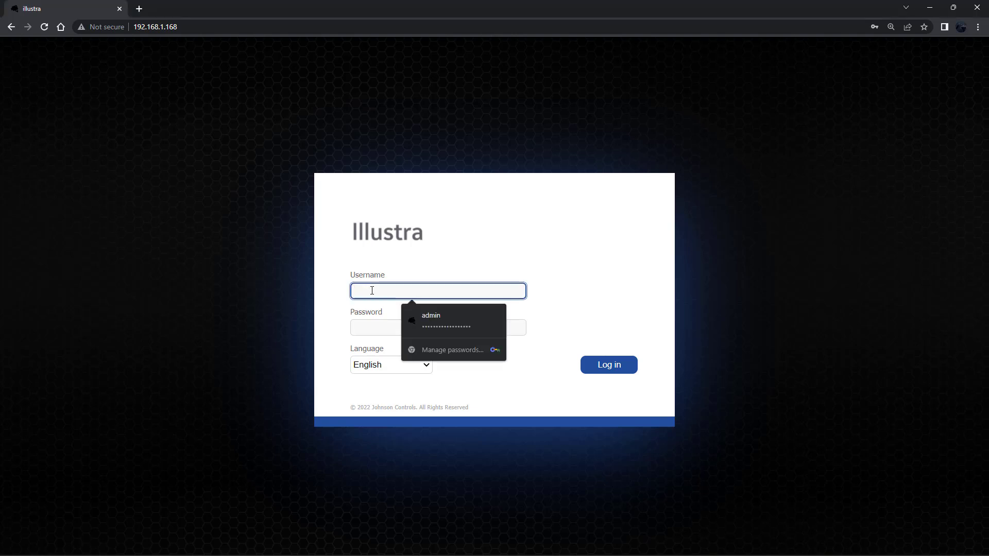
text(admin)
key(Tab)
text(admin)
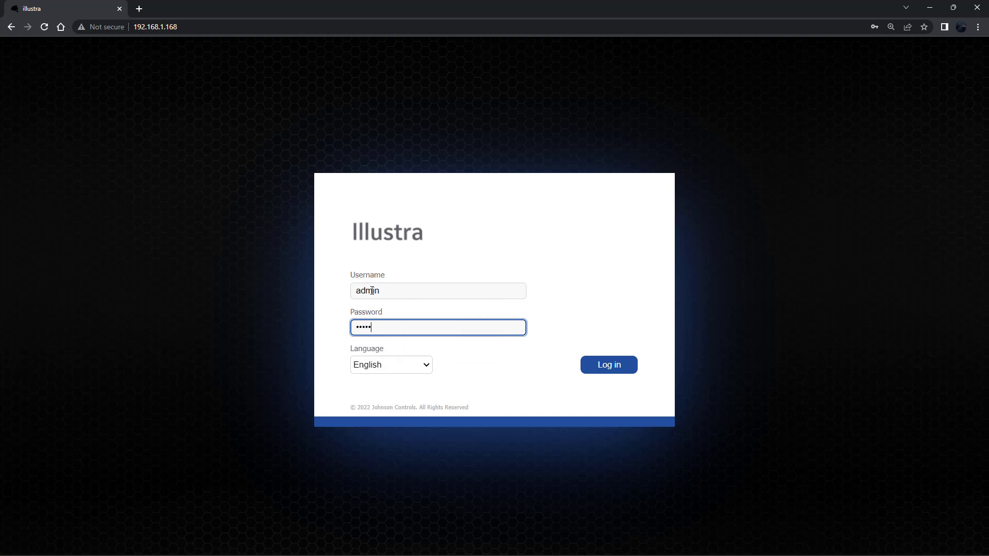
key(Return)
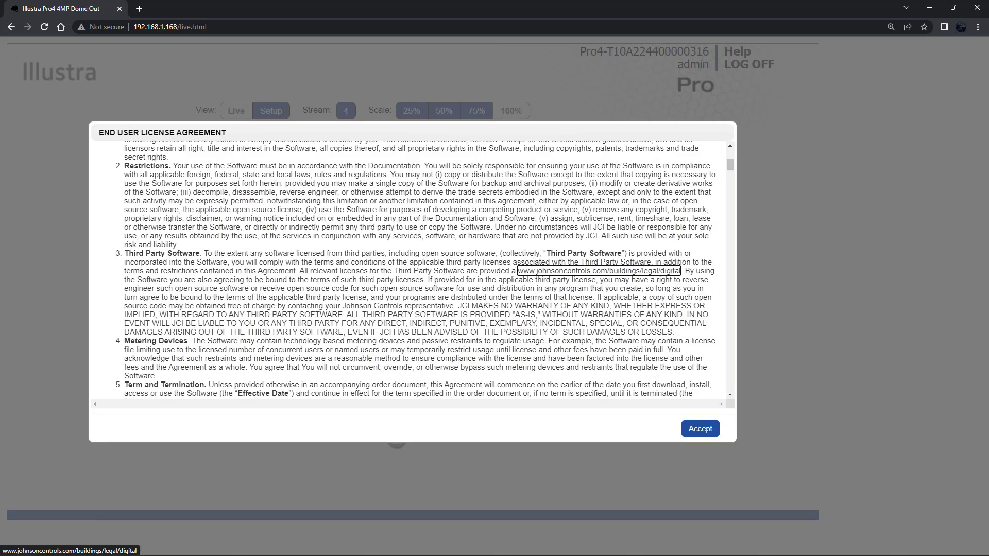
- Accept the End User License Agreement
click(700, 430)
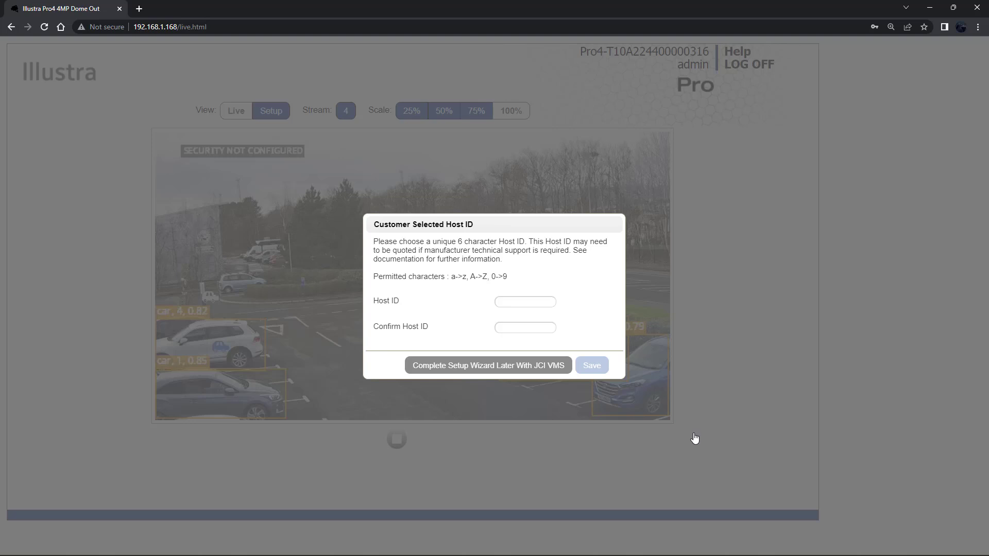
- Fill the Host ID and Confirm Host ID fields with the same six-character ID
click(527, 304)
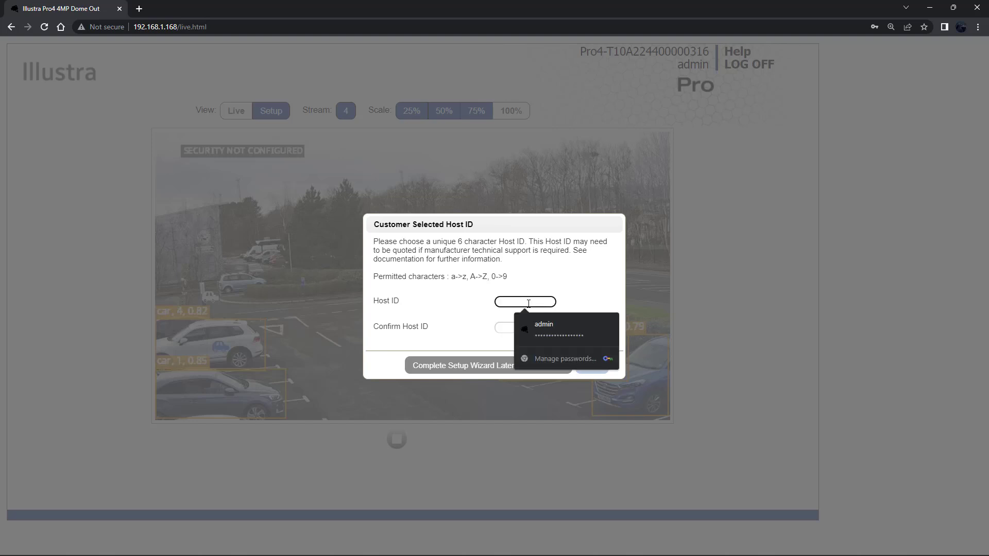
text(a)
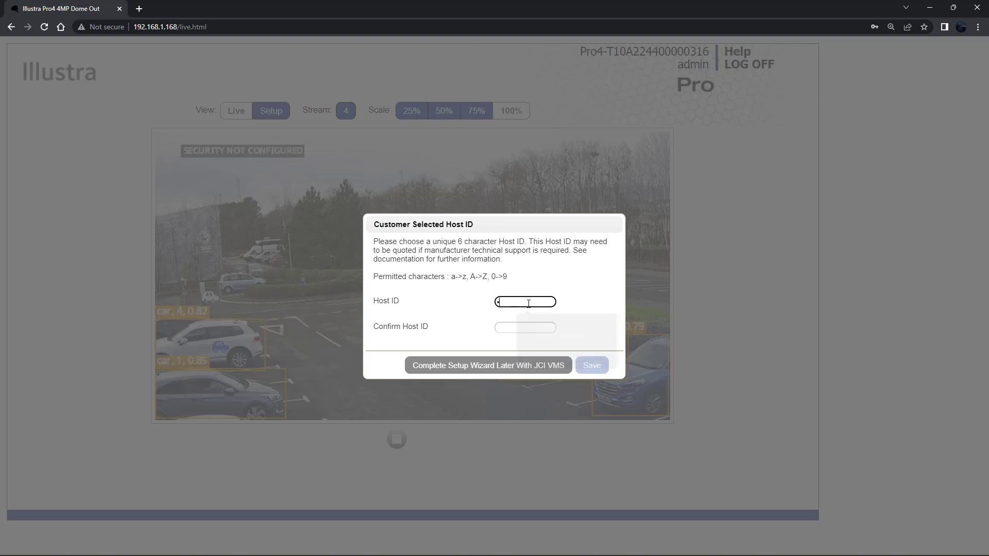
text(bcde)
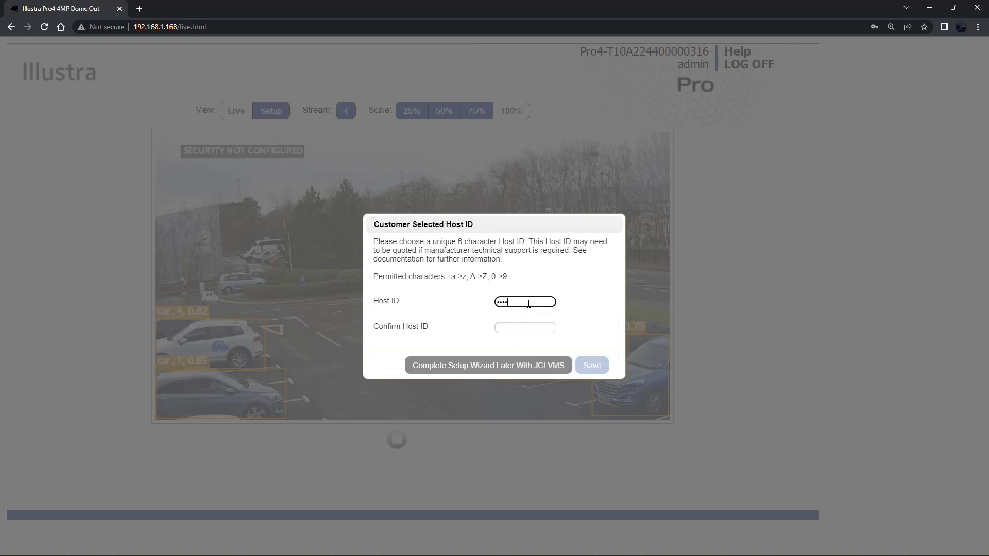
text(f)
key(Tab)
text(••••••)
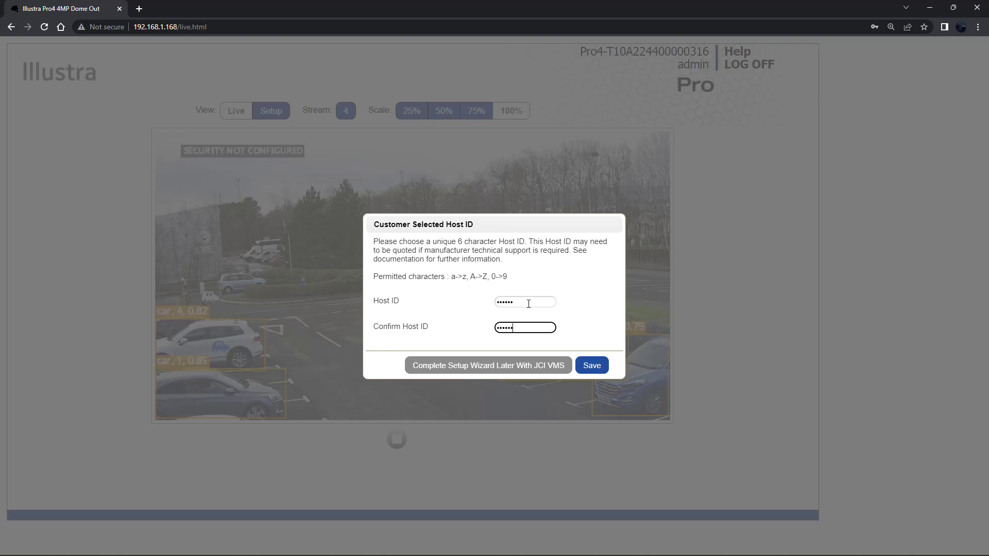
- Save the Host ID and select Enhanced as the security mode
click(593, 367)
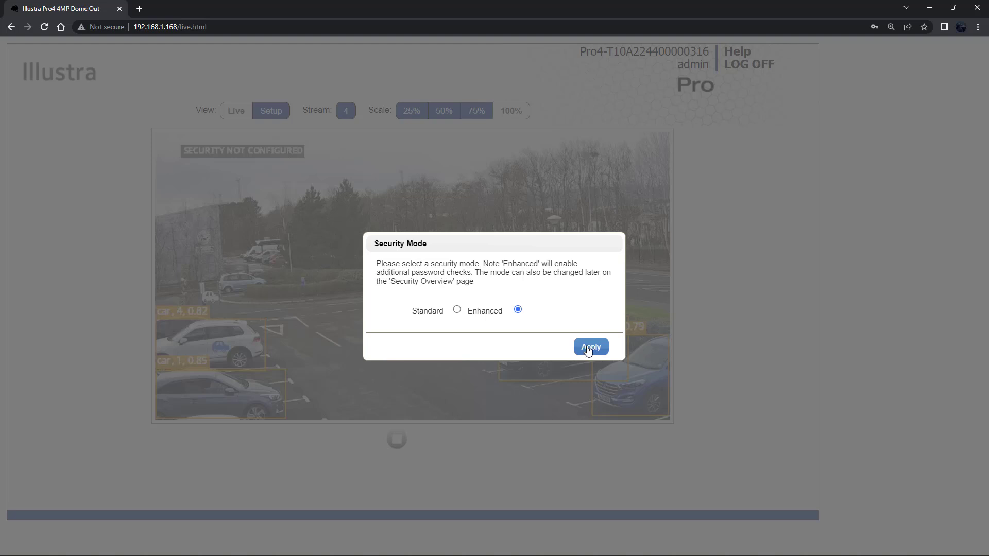
click(590, 350)
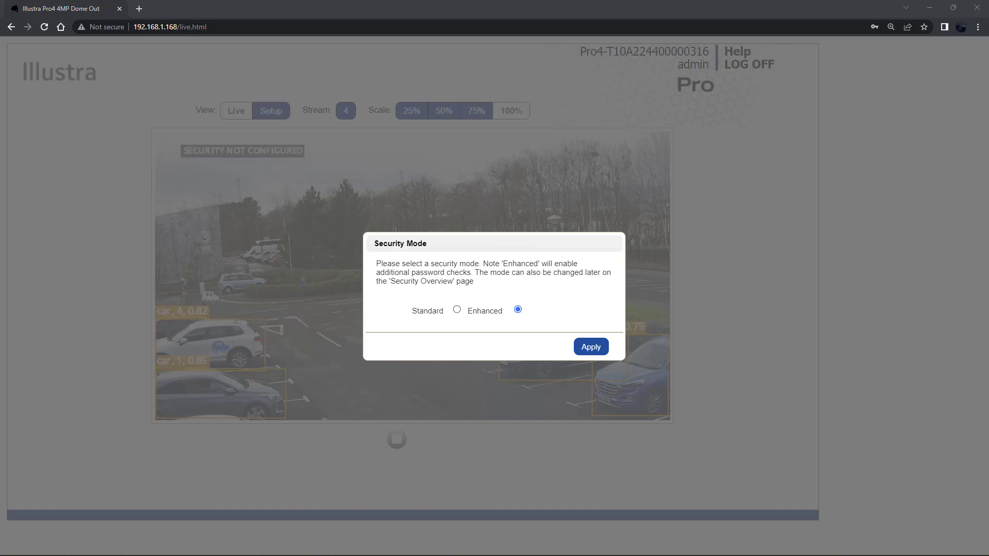
- Apply Enhanced mode and set a new username, current password and confirmed new password
click(591, 348)
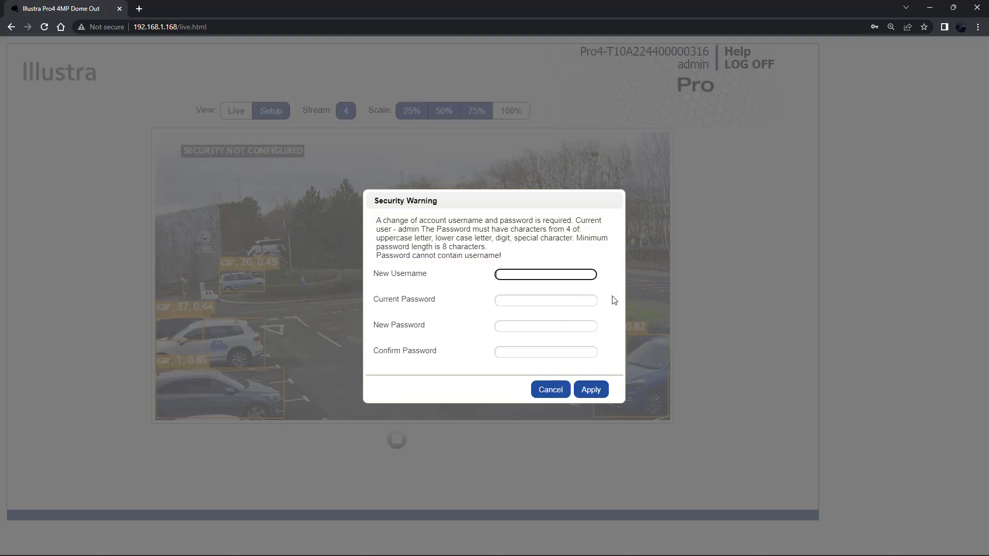
text(Illustra)
key(Tab)
text(admin)
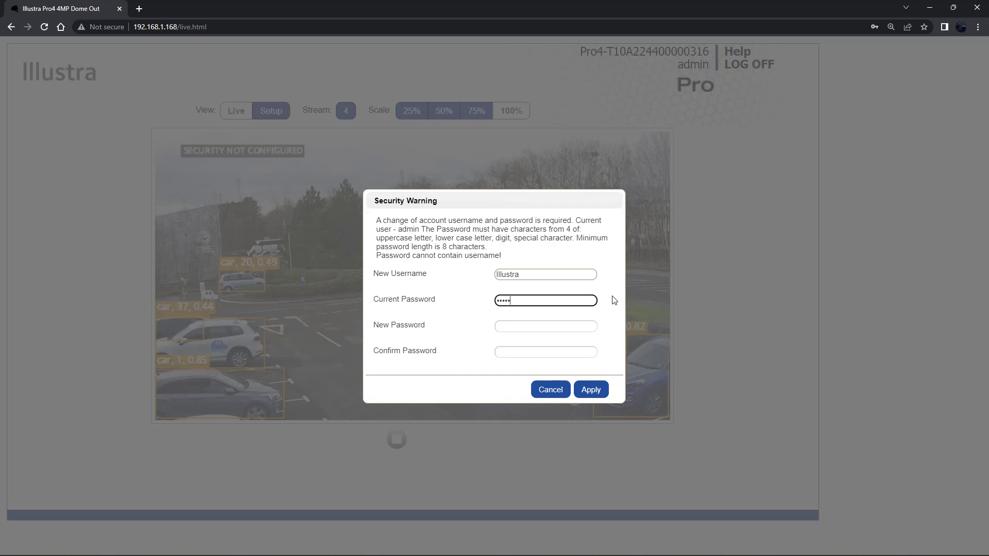
key(Tab)
text(Passw0r)
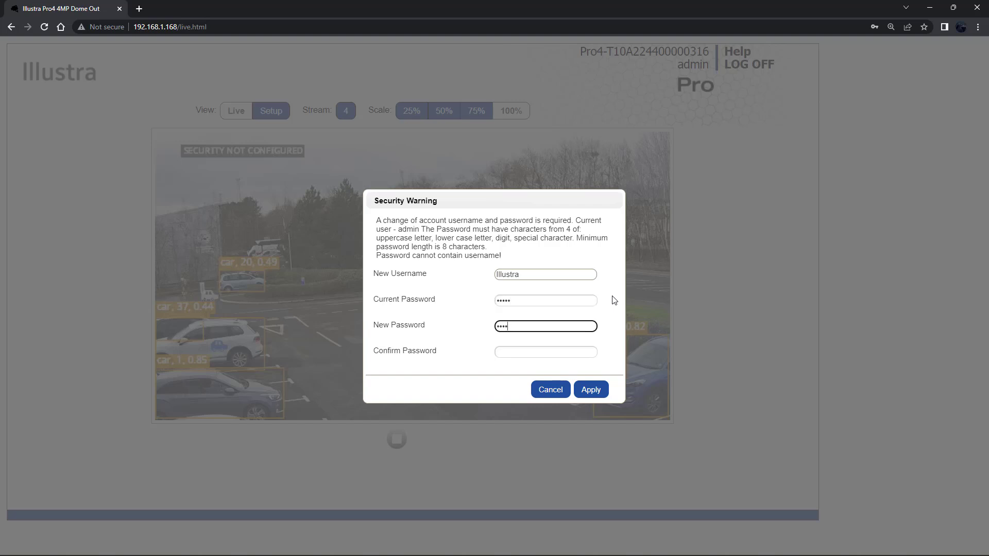
text(d!)
key(Tab)
text(P)
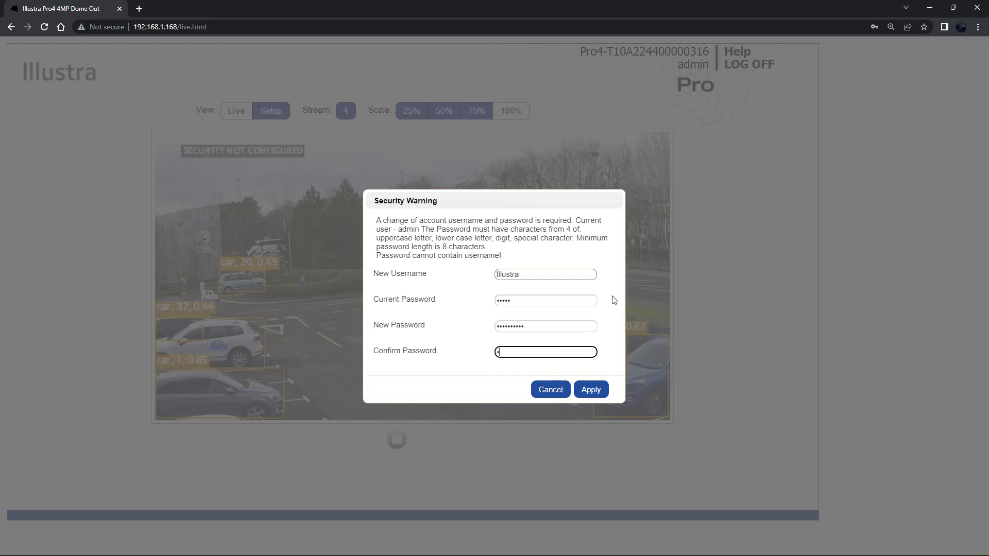
text(assword1)
click(592, 391)
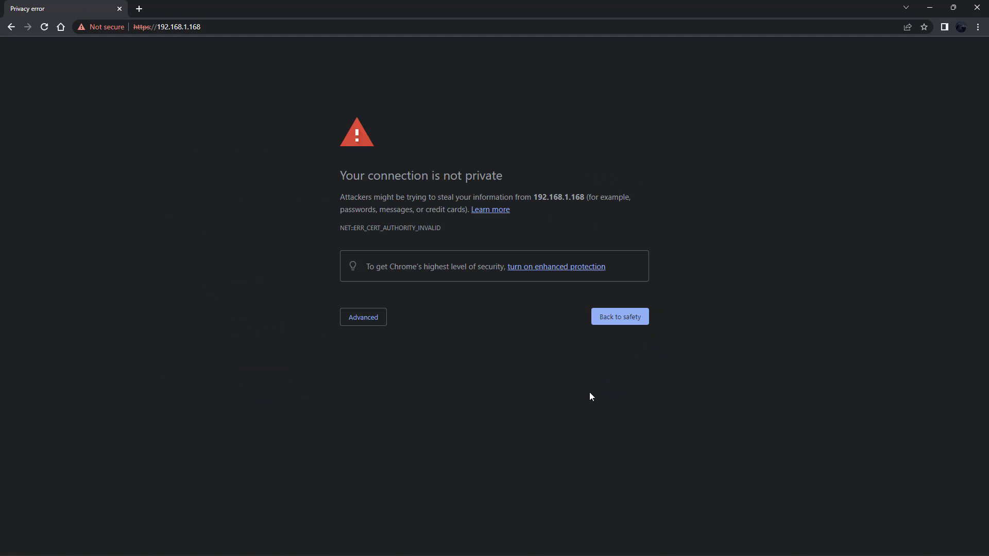
- Expand the Advanced details on Chrome's privacy warning page
click(356, 320)
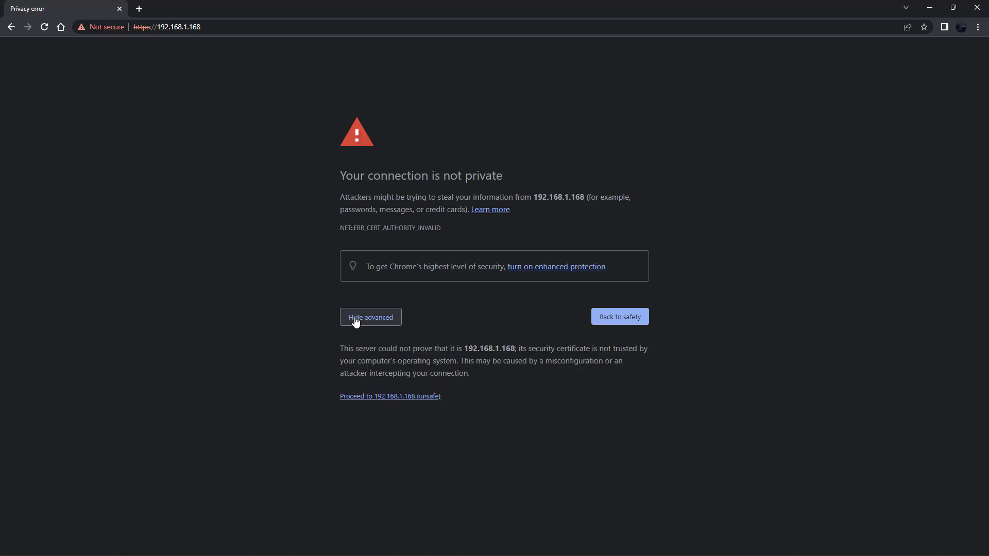
- Proceed to 192.168.1.168 and log in with the new username and password
click(380, 397)
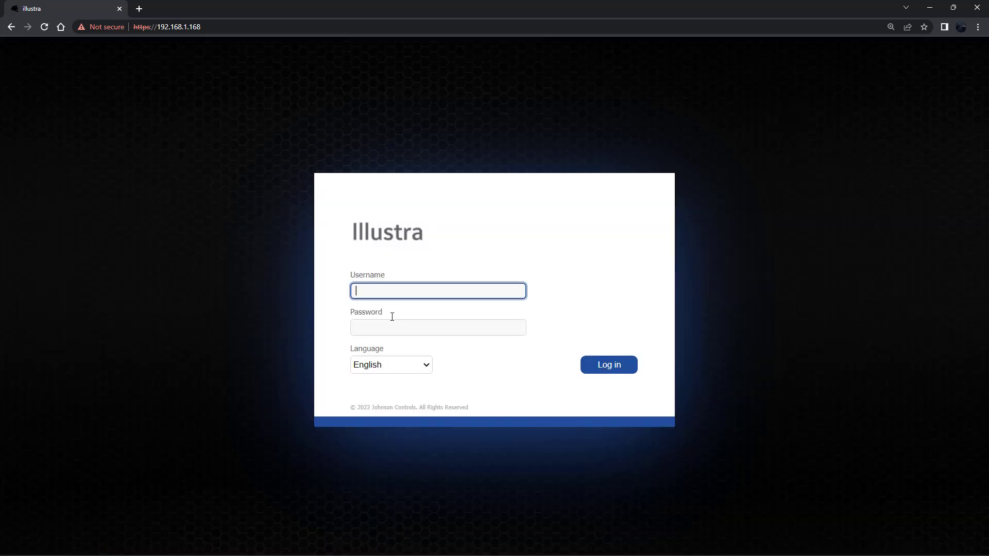
text(Illustra)
key(Tab)
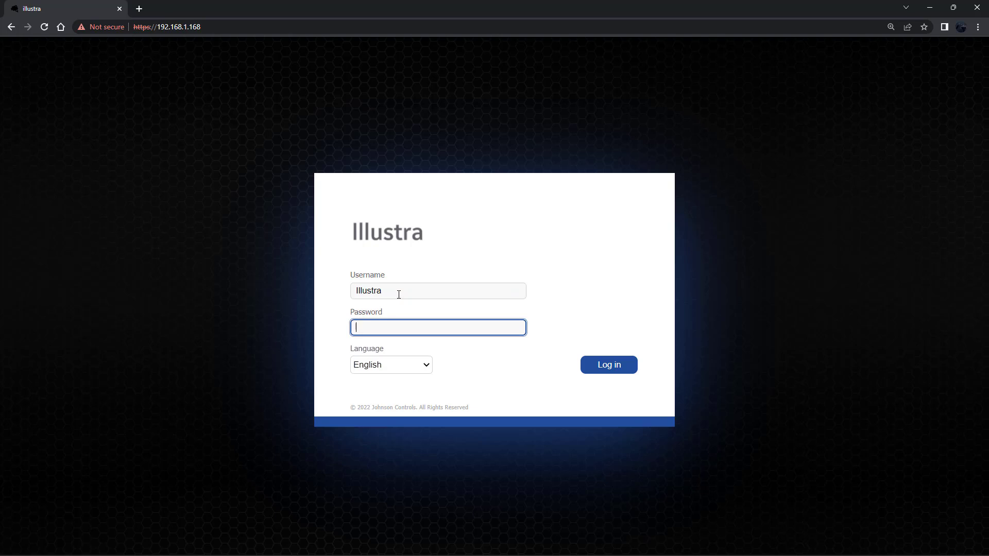
text(admin12345)
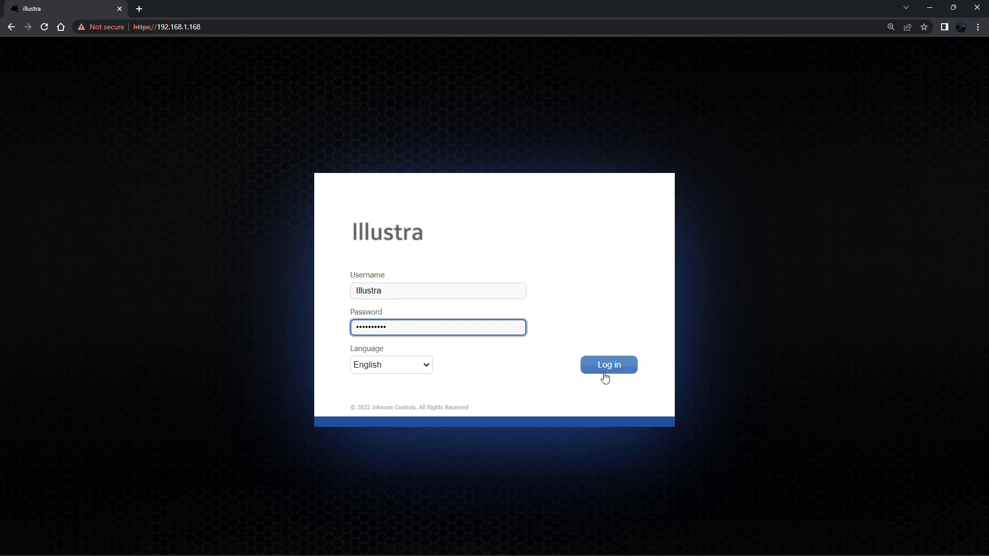
click(605, 375)
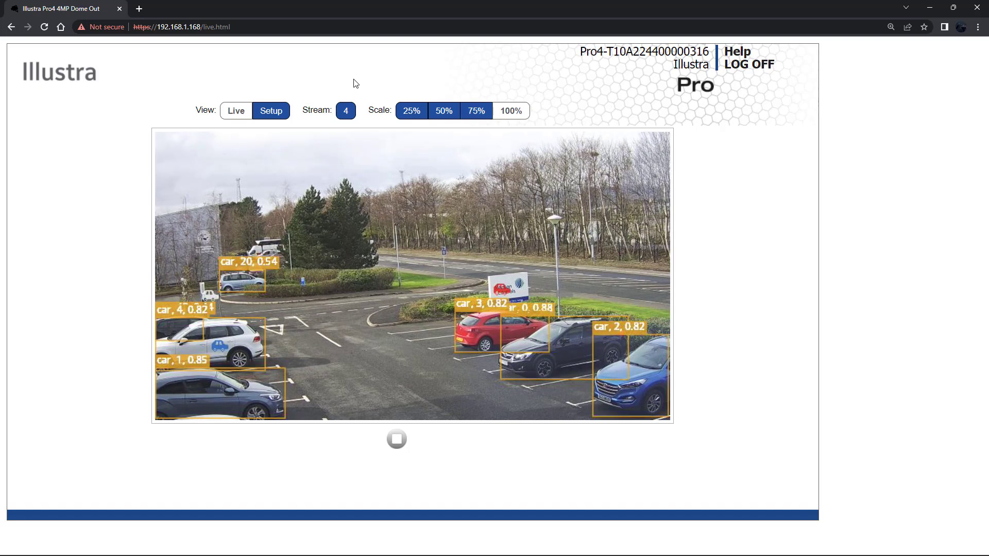
- Go from live view to Setup and open the Network TCP/IP page
click(279, 112)
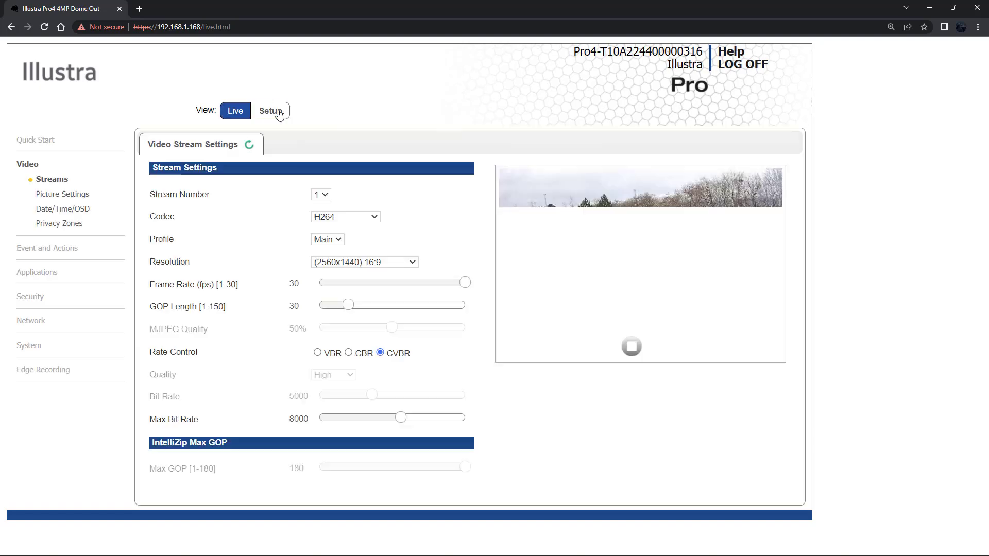
click(34, 323)
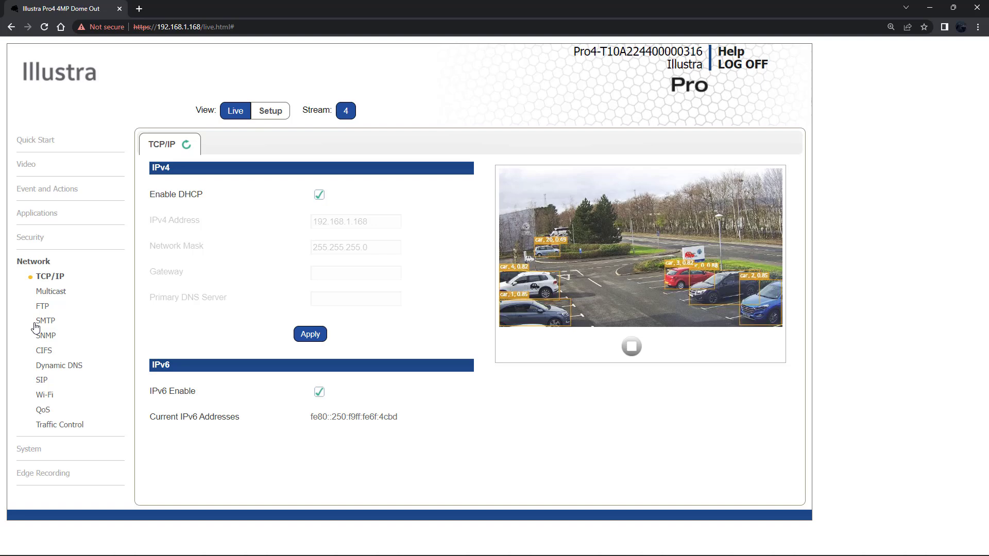
- Disable DHCP, change the IPv4 address to 192.168.1.171, and apply
click(319, 196)
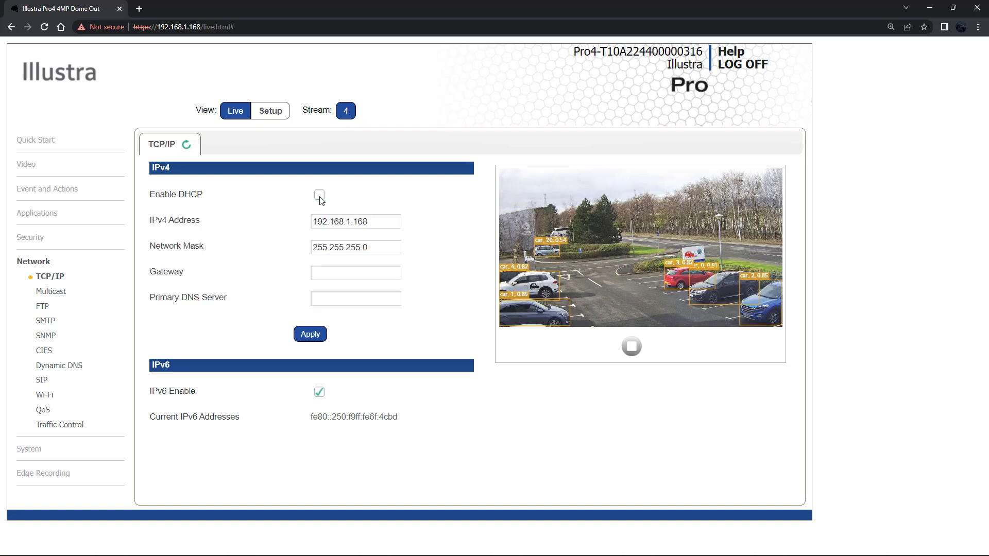
click(382, 224)
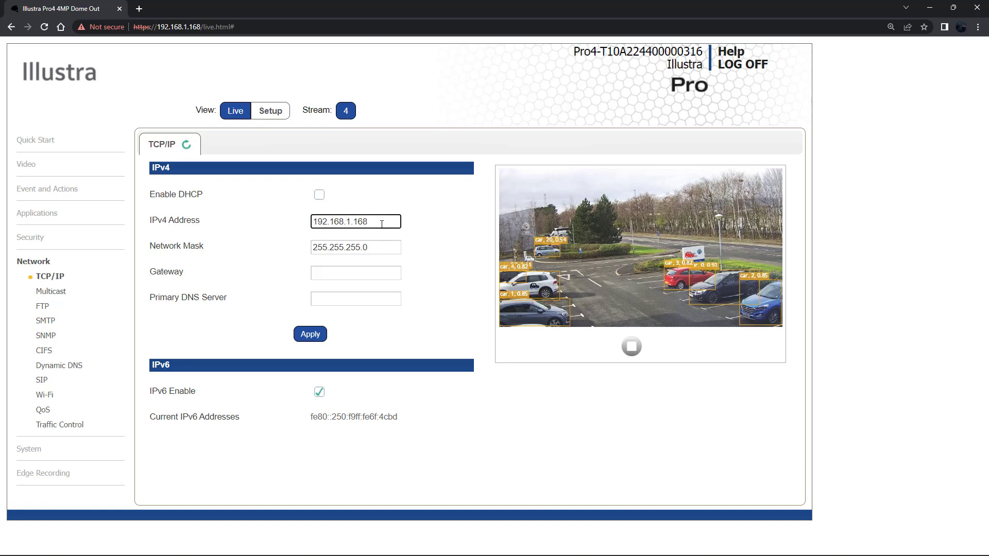
key(BackSpace)
key(BackSpace)
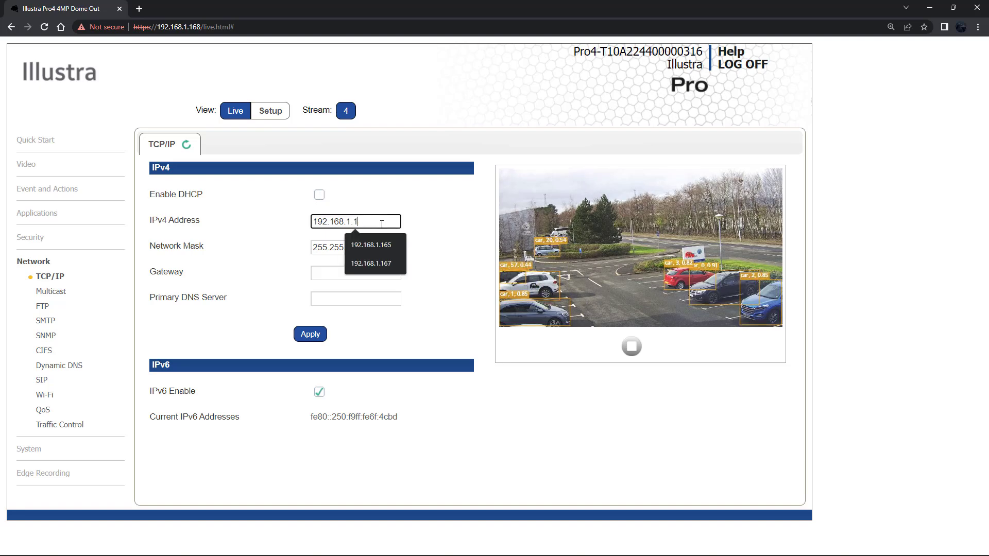
text(71)
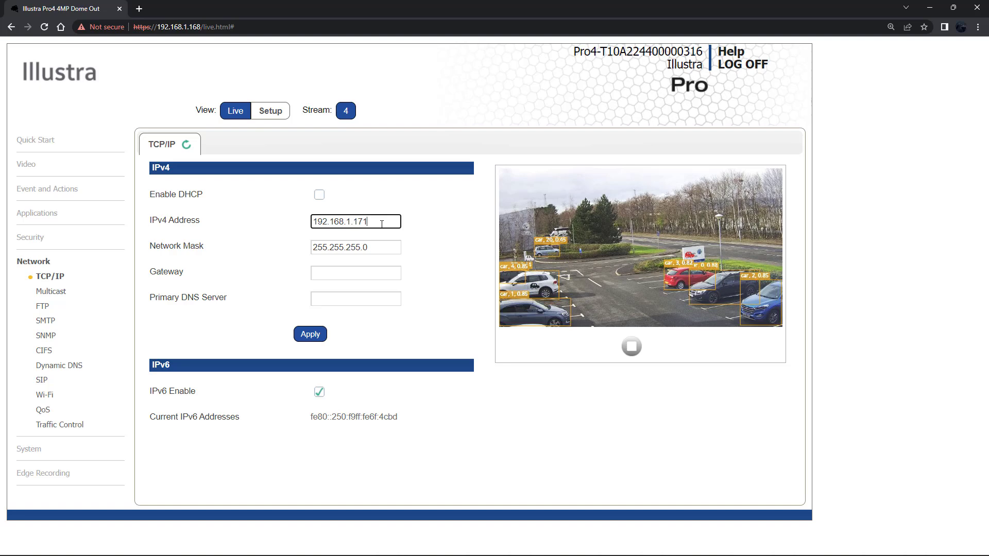
click(319, 339)
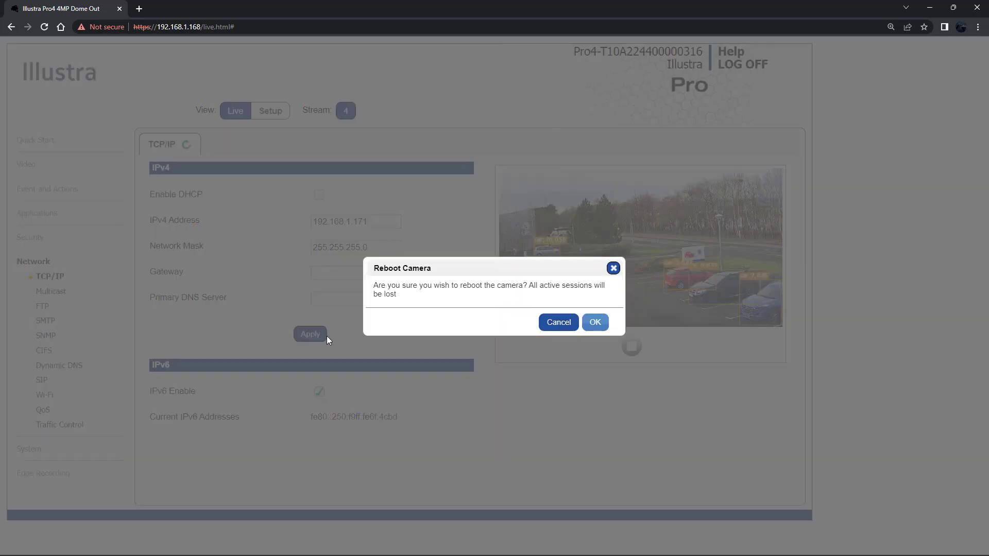
- Confirm the camera reboot and log in again at 192.168.1.171 with the new credentials
click(595, 322)
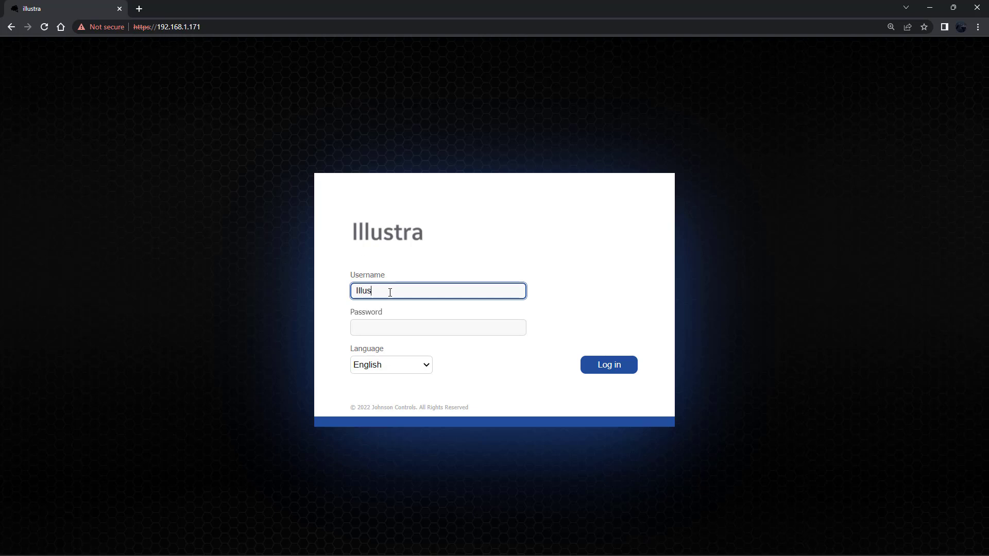
key(Tab)
text(I)
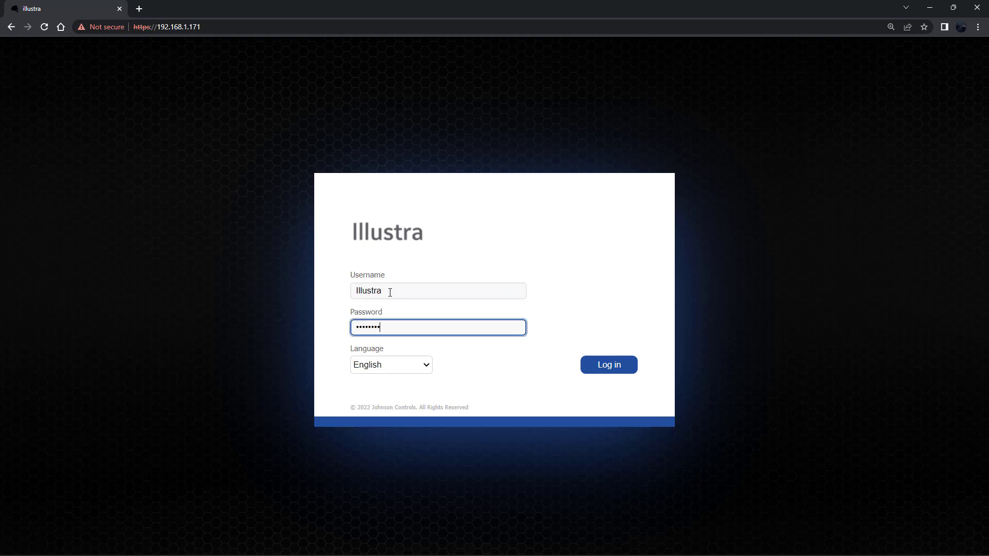
click(621, 370)
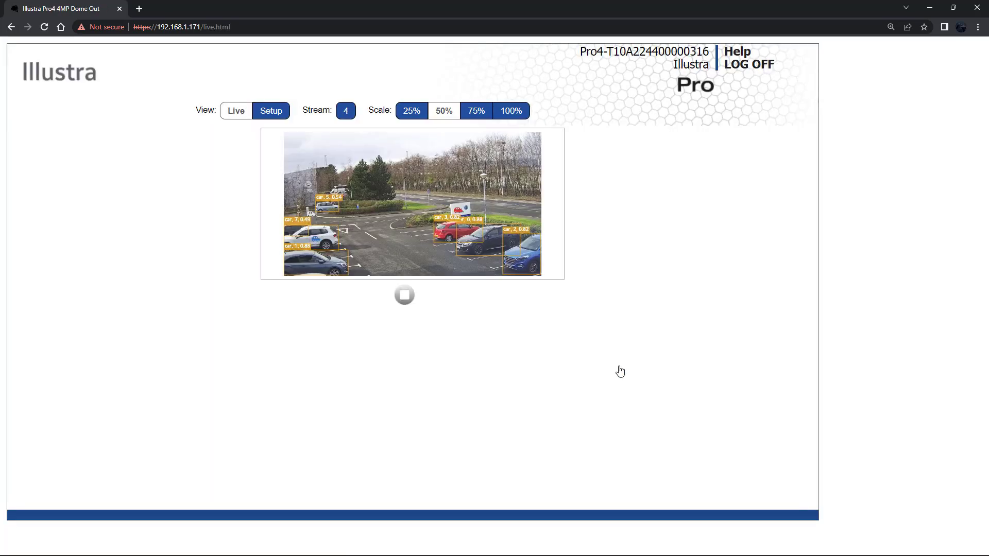